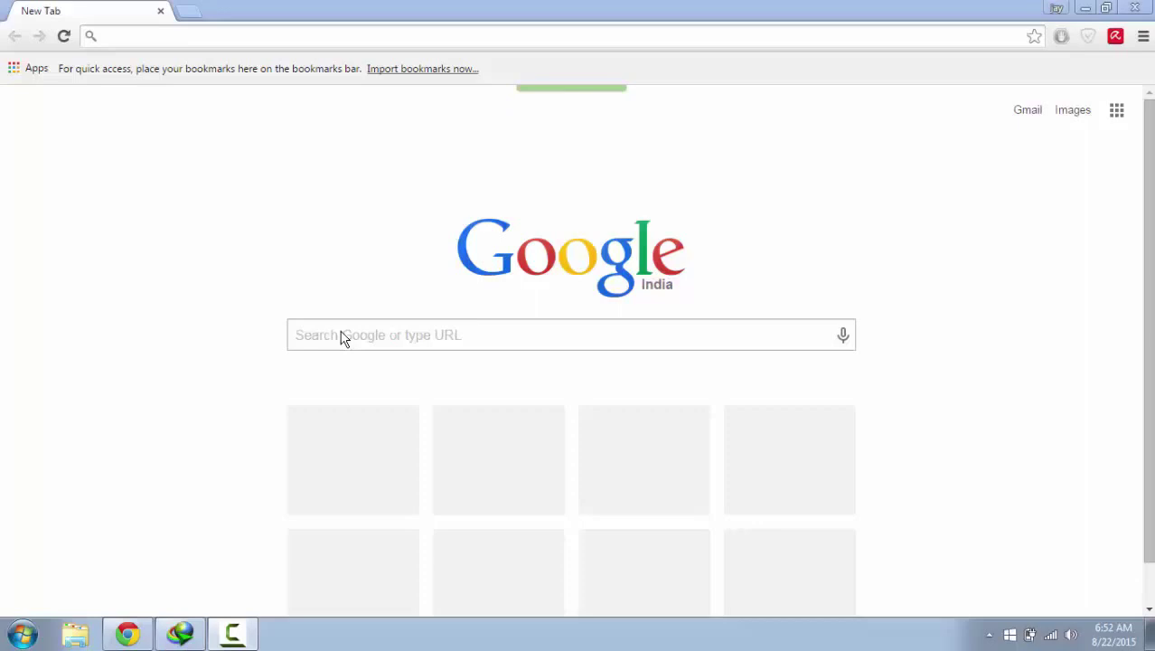
- Search Google for 'utorrent download'
{"action": "left_click", "coordinate": [343, 334]}
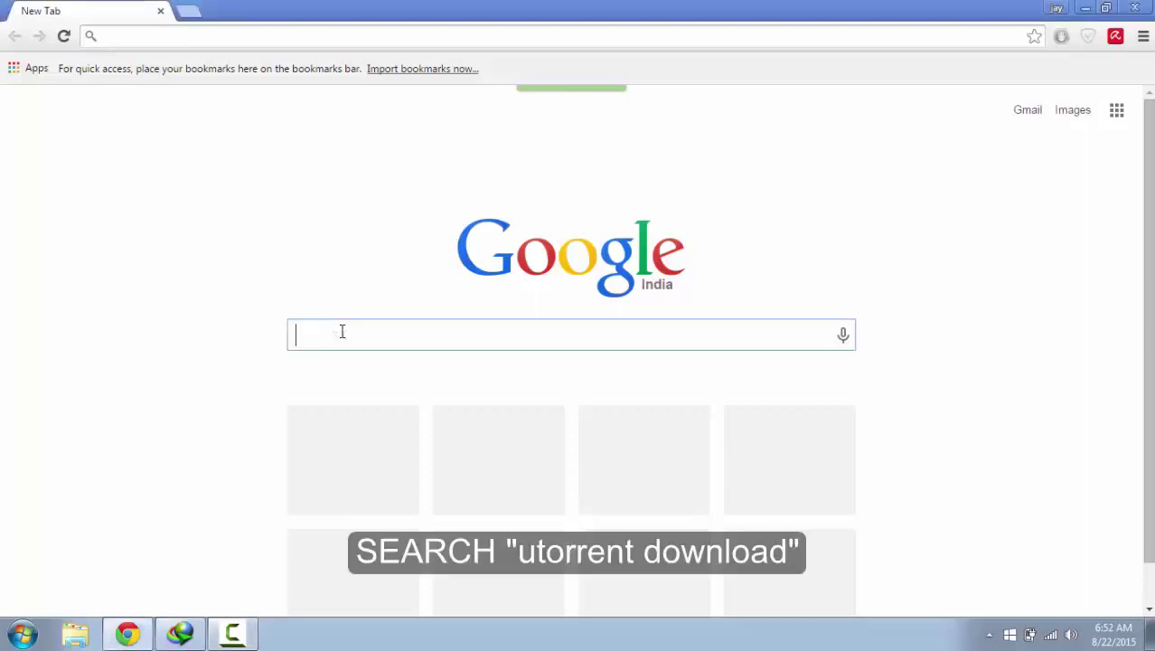
{"action": "type", "text": "uto"}
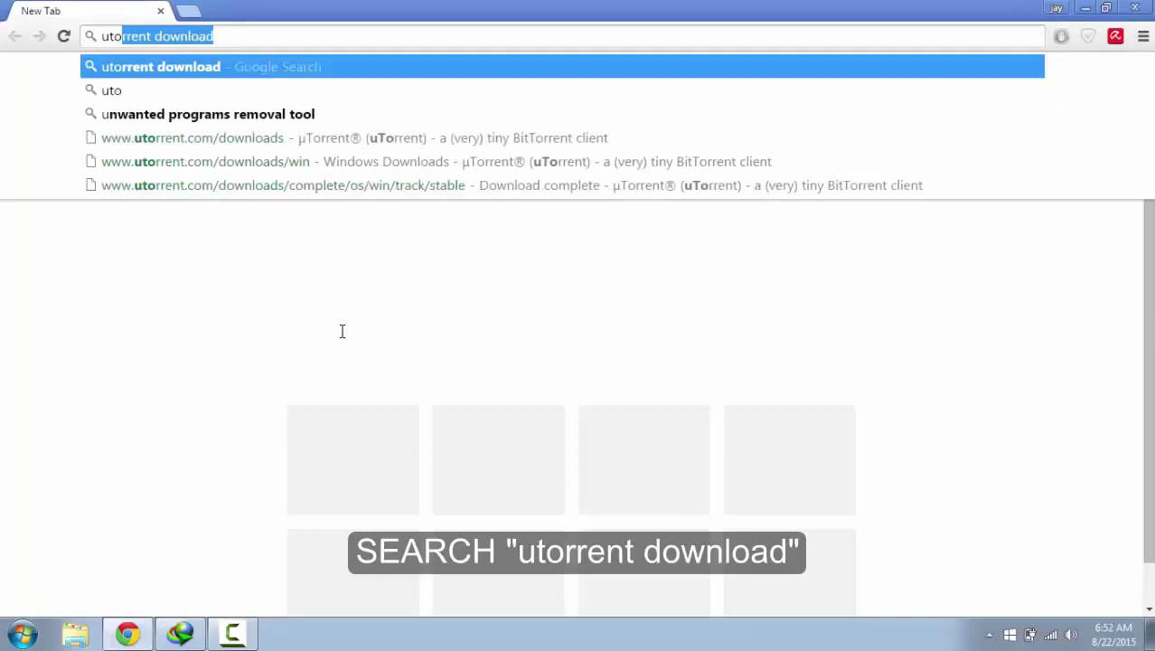
{"action": "type", "text": "rrent"}
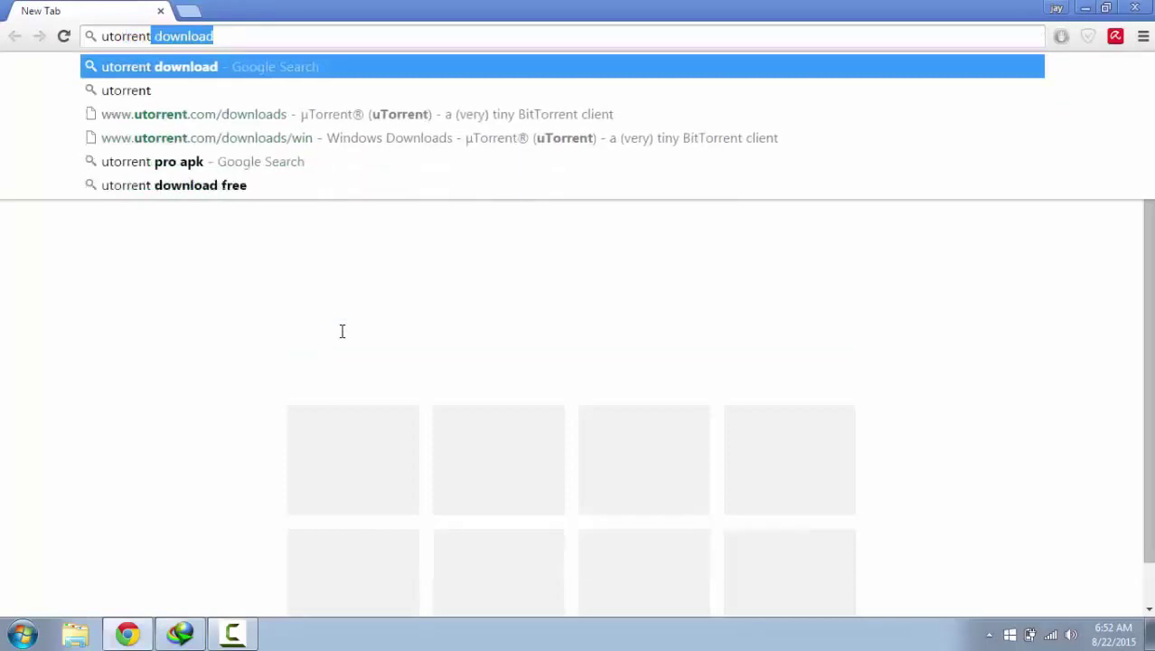
{"action": "key", "text": "Return"}
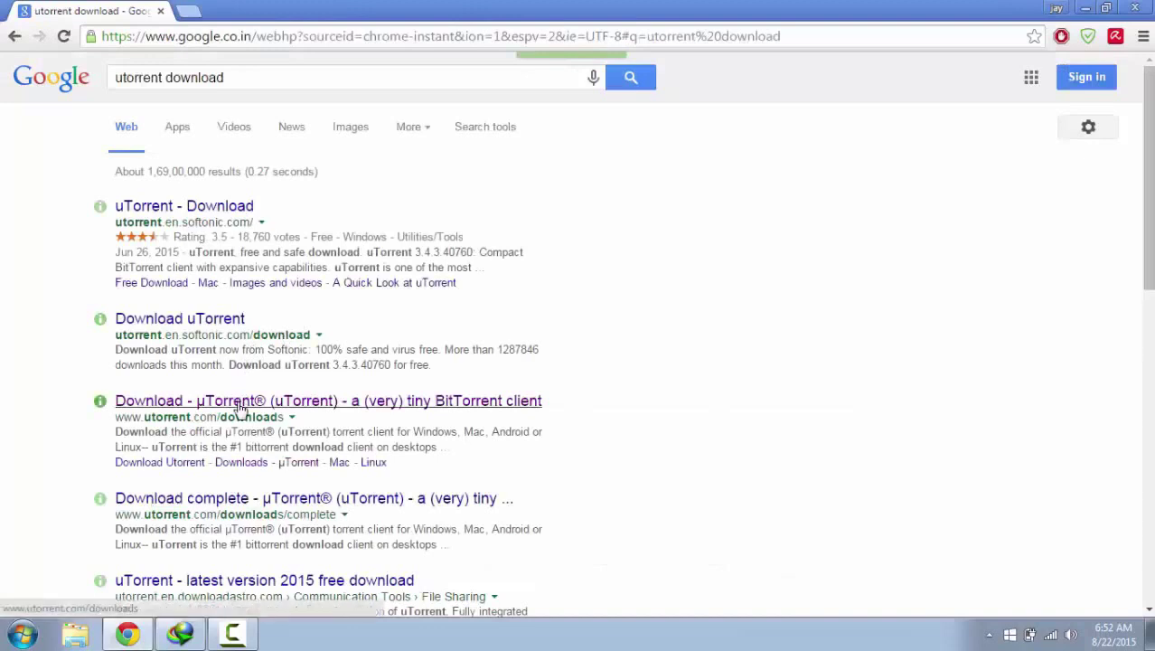
- Go to the official utorrent.com downloads page and request the stable Windows installer
{"action": "left_click", "coordinate": [240, 409]}
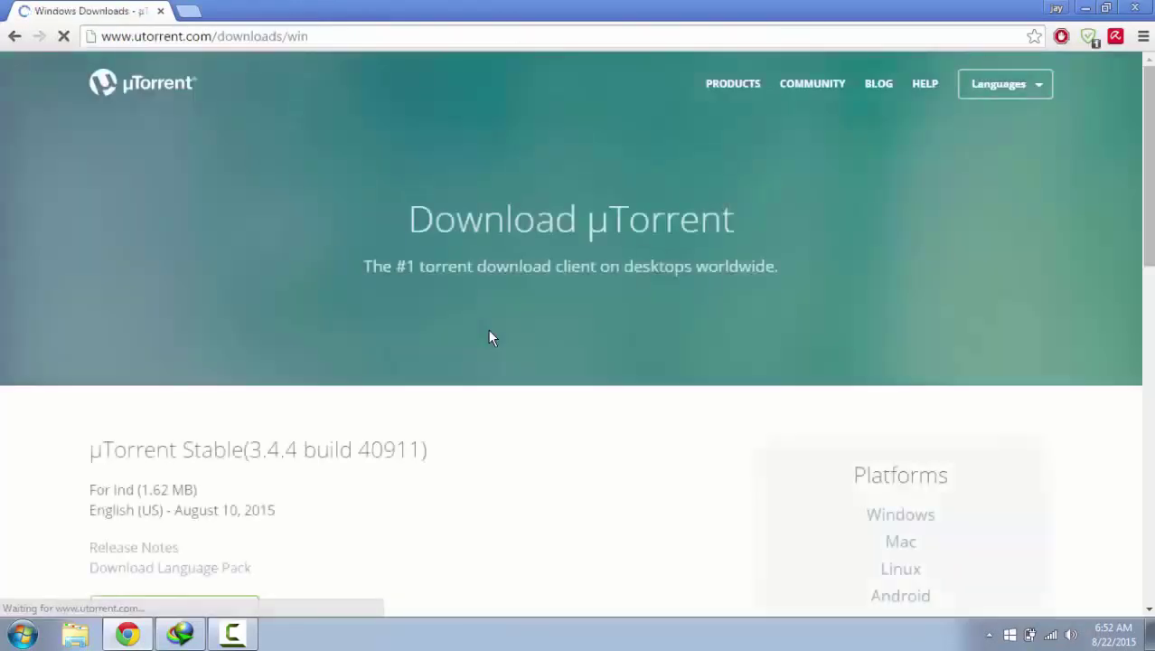
{"action": "scroll", "coordinate": [490, 337], "scroll_direction": "down", "scroll_amount": 1}
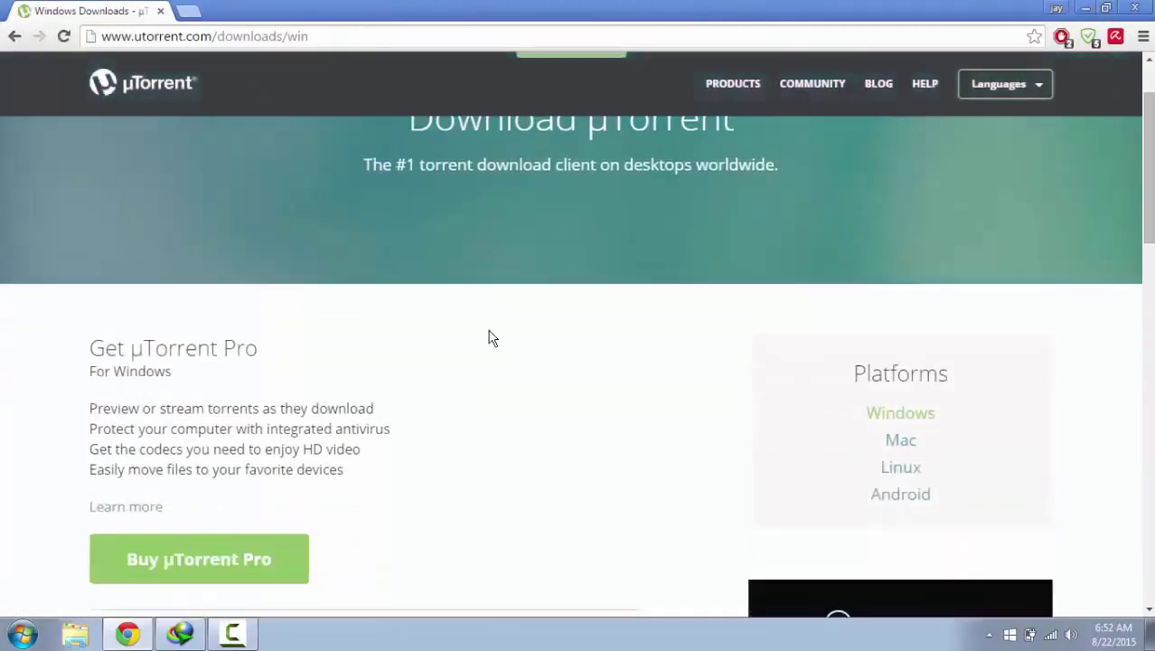
{"action": "scroll", "coordinate": [491, 337], "scroll_direction": "down", "scroll_amount": 2}
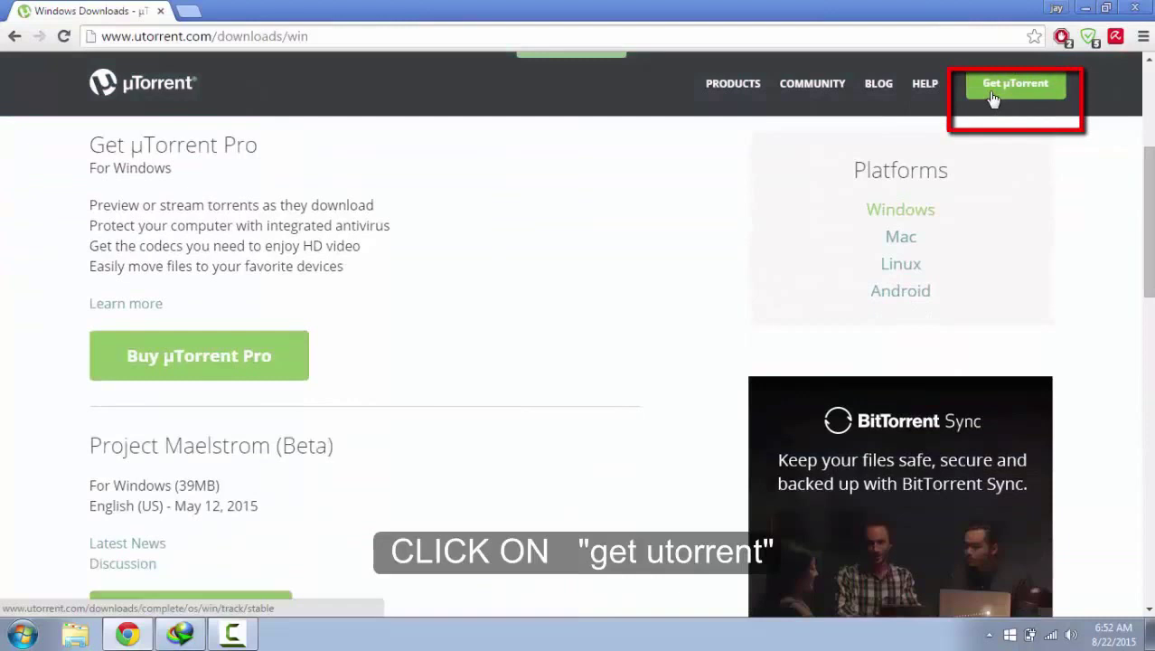
{"action": "left_click", "coordinate": [992, 98]}
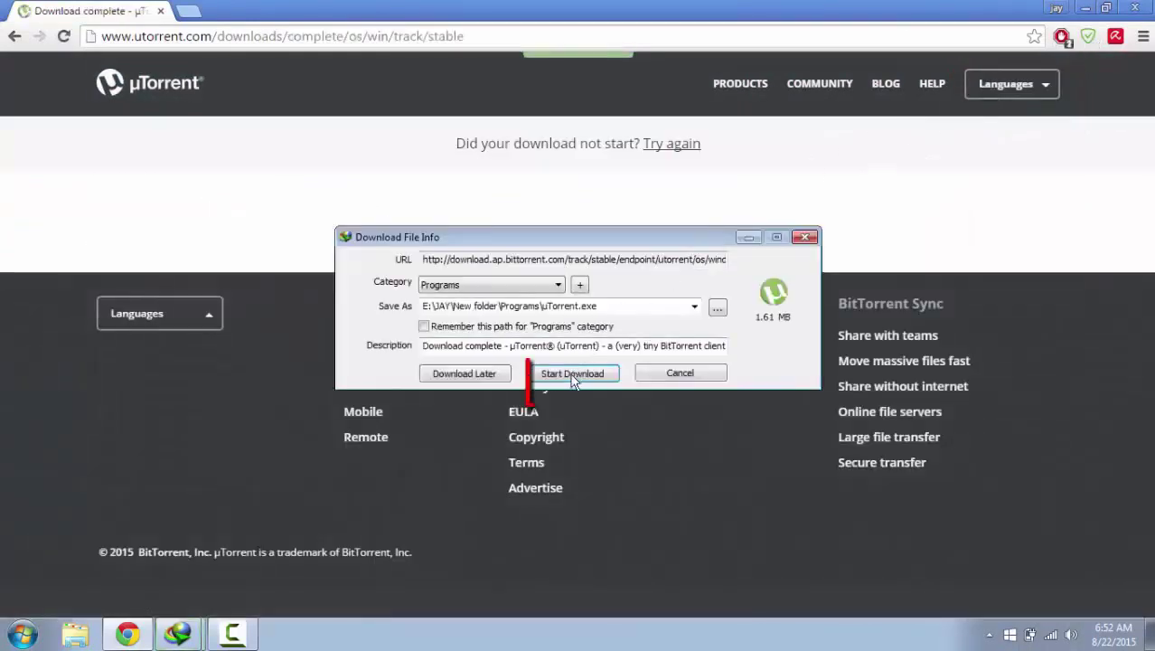
- Download uTorrent.exe (1.61 MB) with IDM and open its Programs folder
{"action": "left_click", "coordinate": [573, 373]}
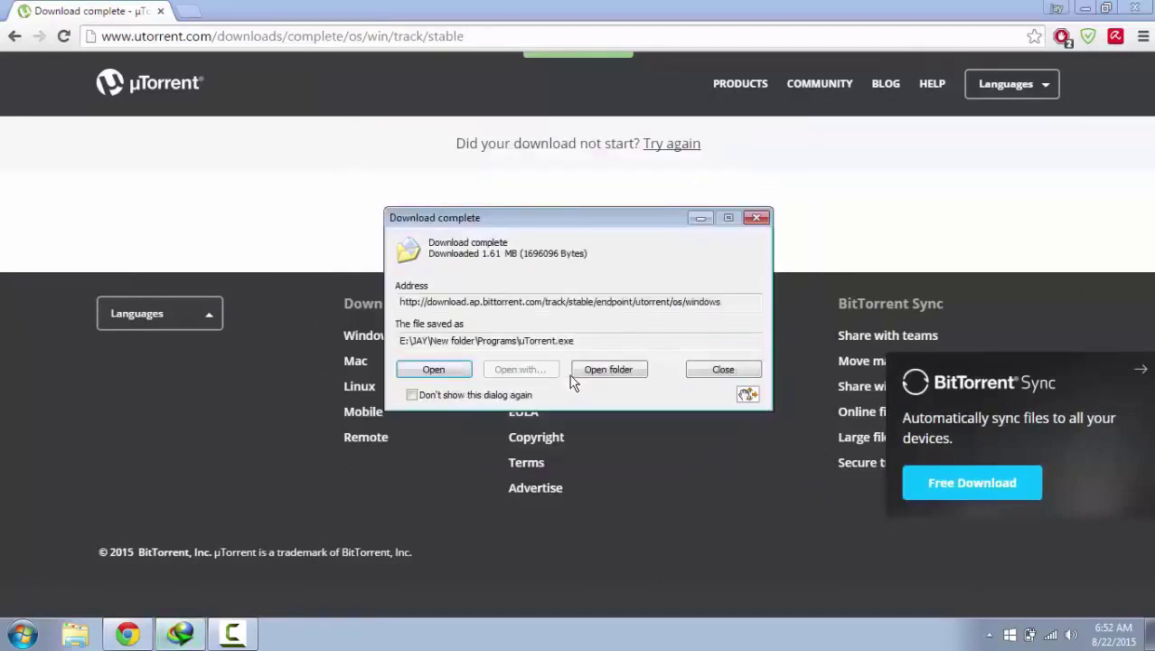
{"action": "left_click", "coordinate": [593, 371]}
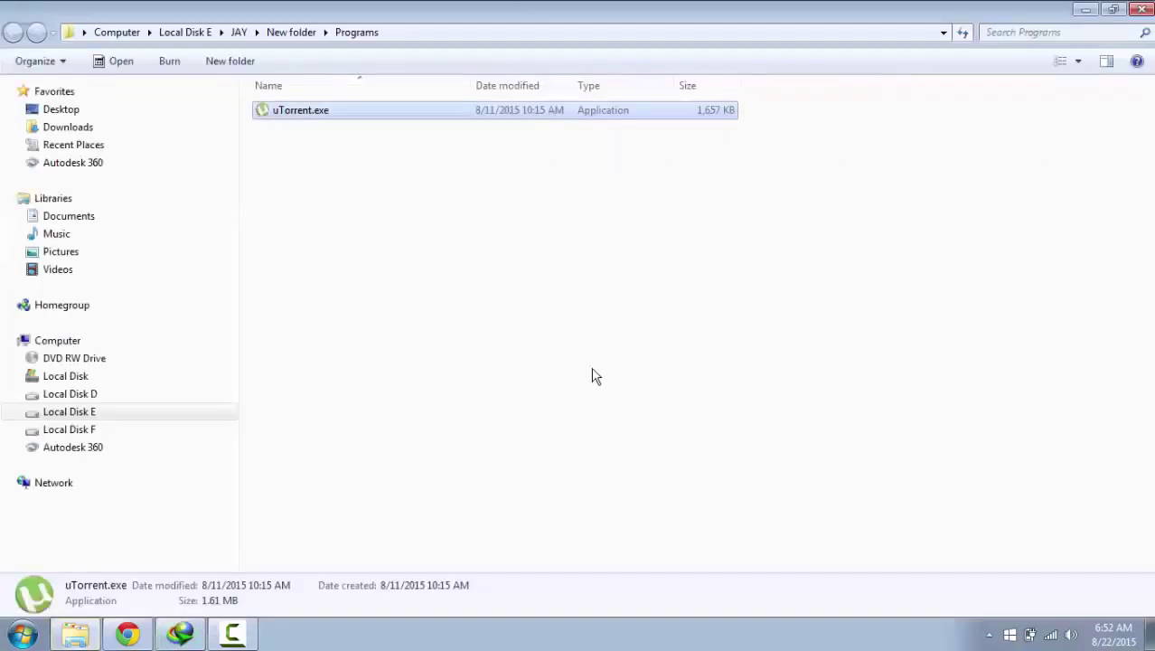
- Run uTorrent.exe and install µTorrent 3.4.4 with the recommended configuration
{"action": "double_click", "coordinate": [328, 120]}
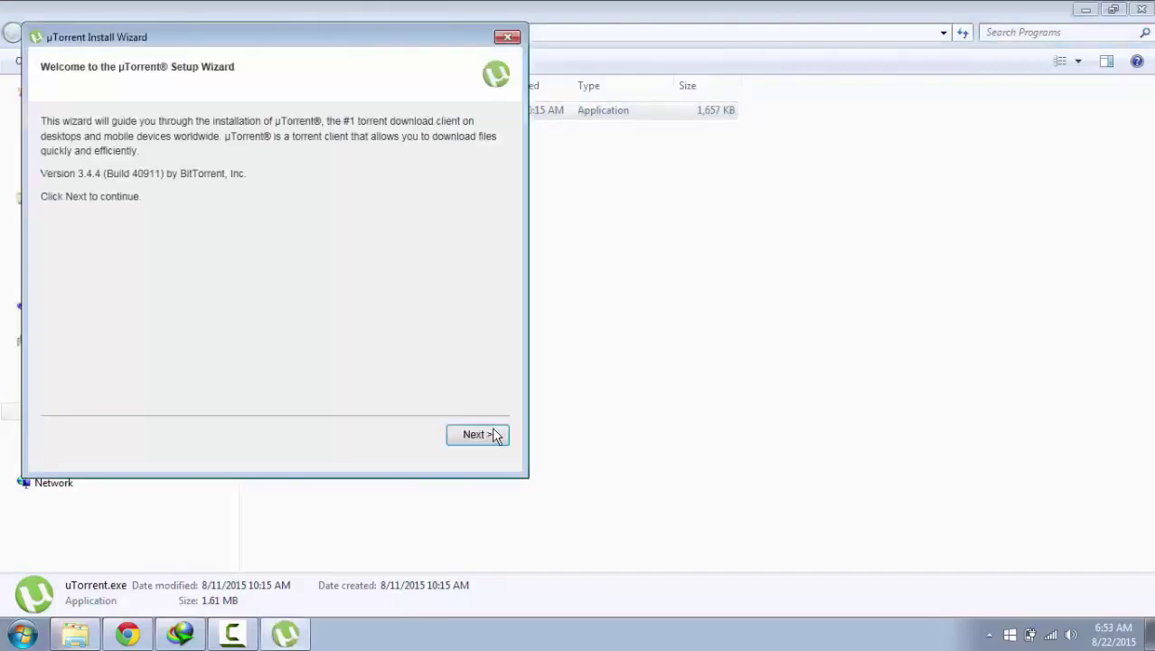
{"action": "left_click", "coordinate": [478, 435]}
{"action": "left_click", "coordinate": [478, 435]}
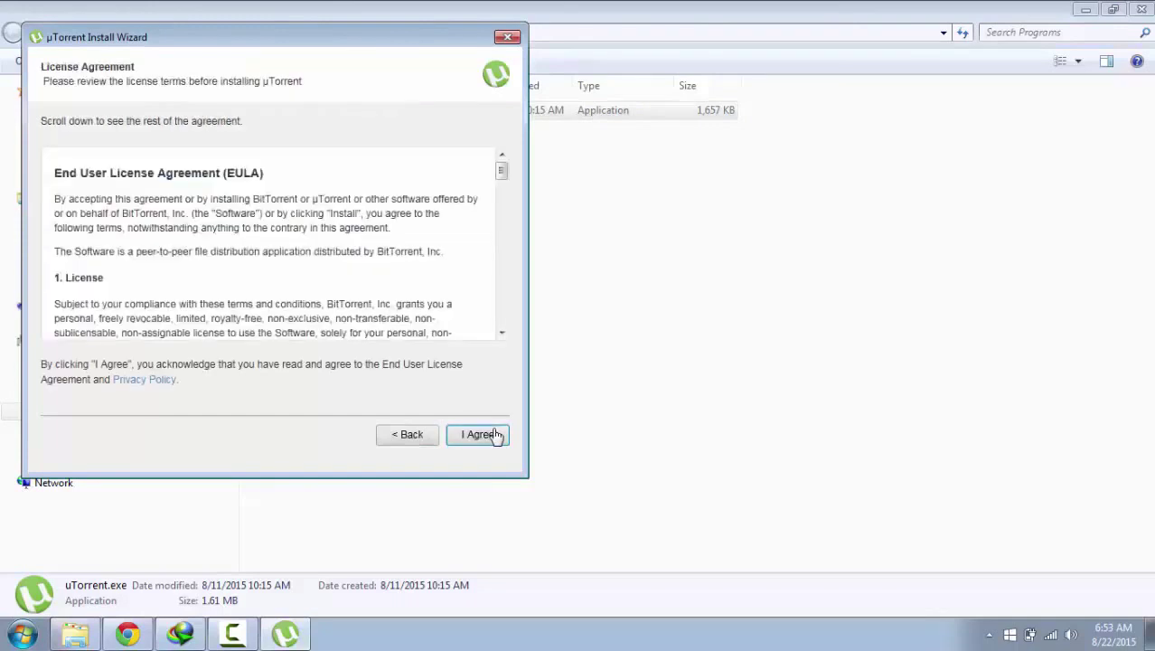
{"action": "left_click", "coordinate": [495, 437]}
{"action": "left_click", "coordinate": [495, 437]}
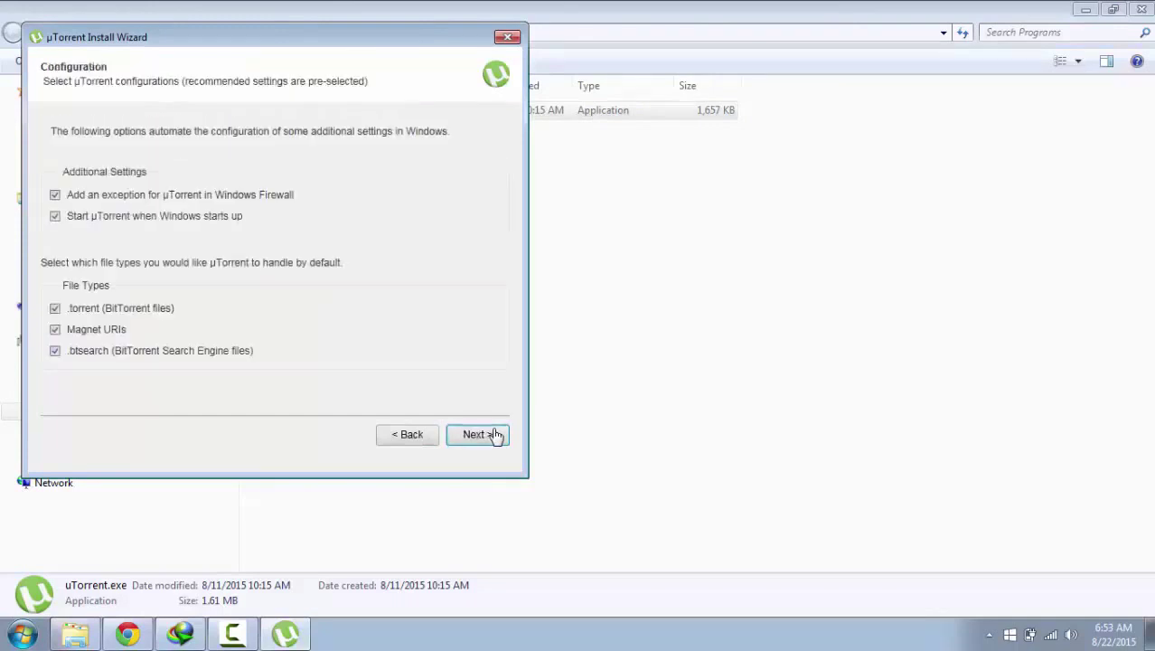
{"action": "left_click", "coordinate": [495, 436]}
{"action": "left_click", "coordinate": [496, 437]}
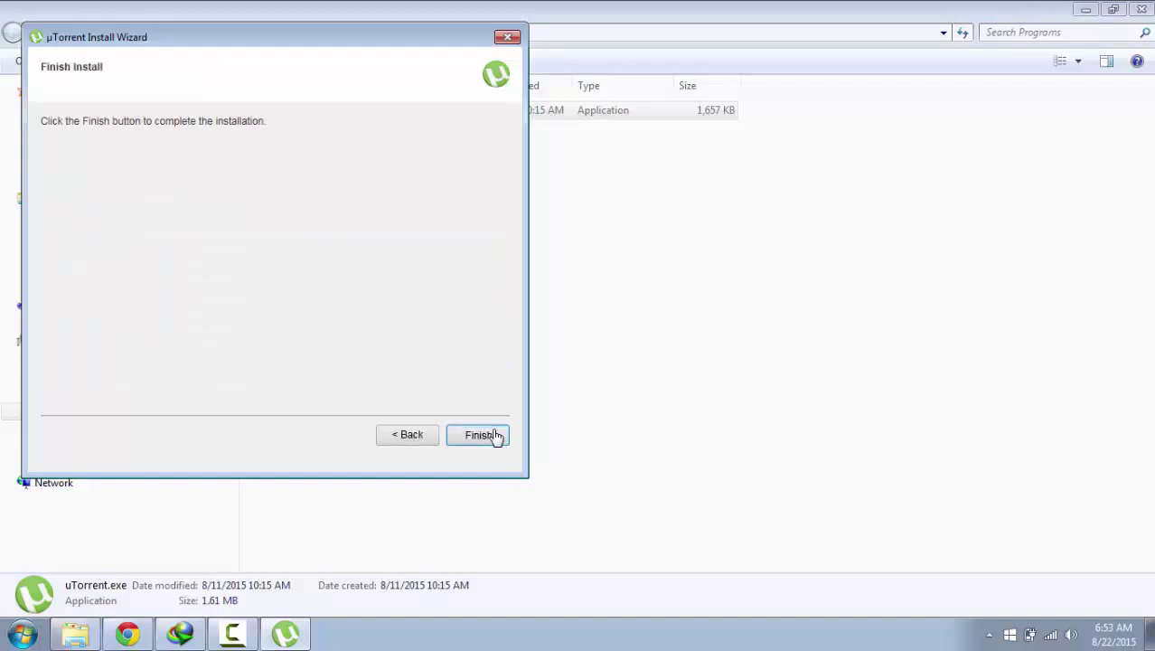
{"action": "left_click", "coordinate": [495, 437]}
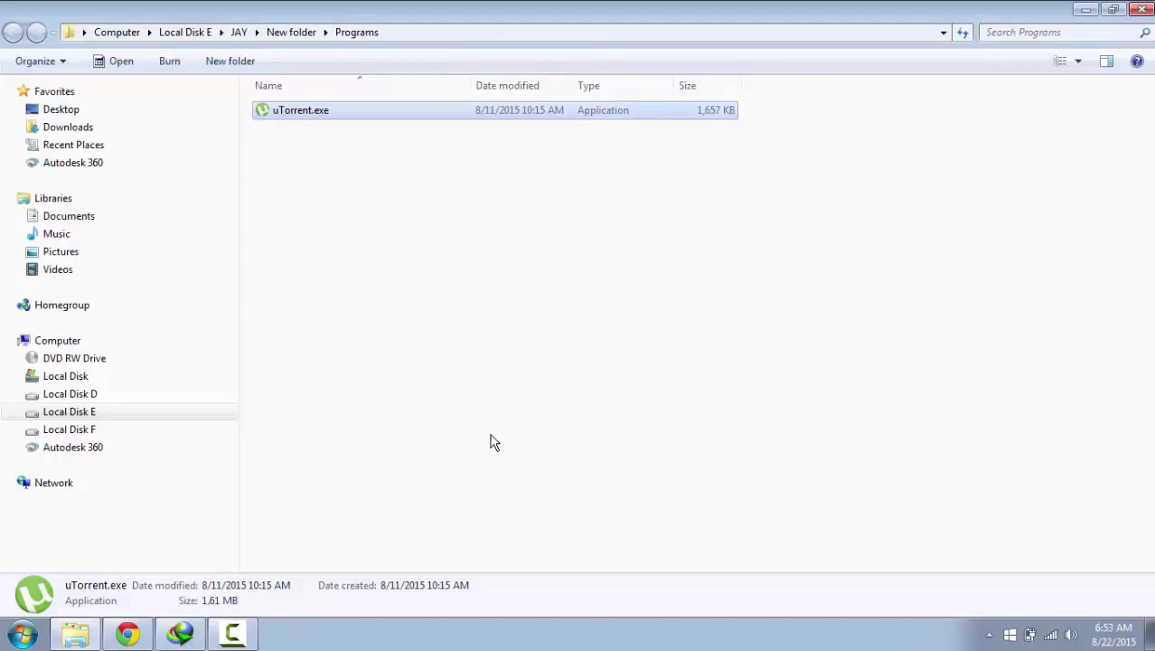
- In a new Chrome tab, go to Torrentz and search for 'windows 10 activator'
{"action": "left_click", "coordinate": [134, 636]}
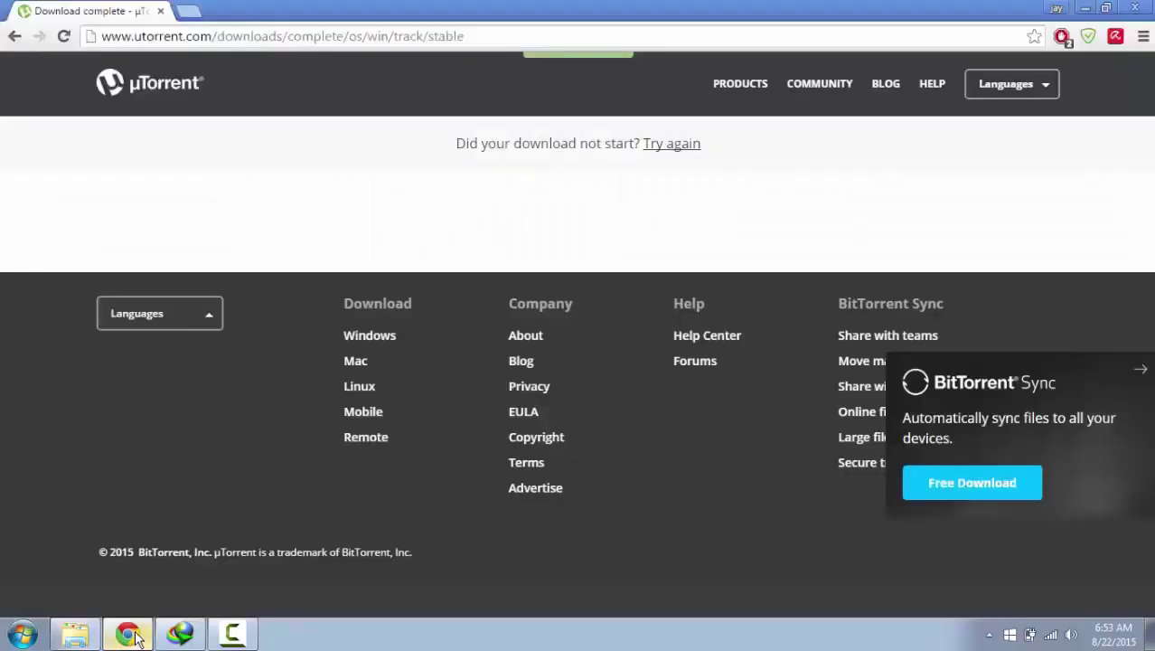
{"action": "left_click", "coordinate": [187, 12]}
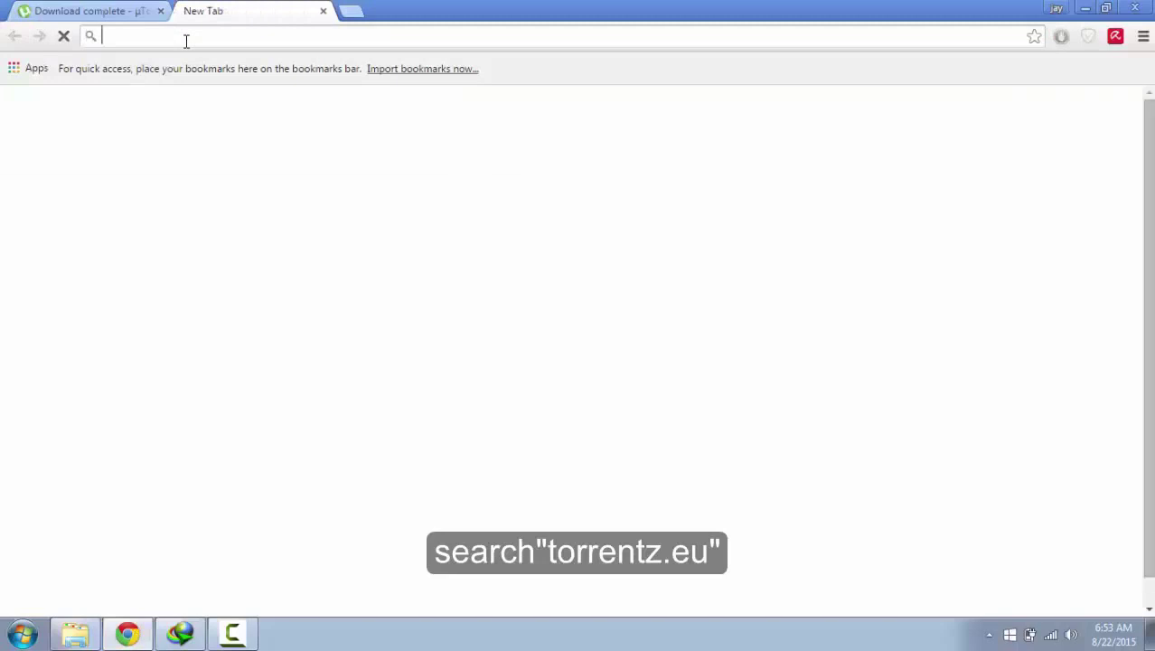
{"action": "type", "text": "torr"}
{"action": "key", "text": "Return"}
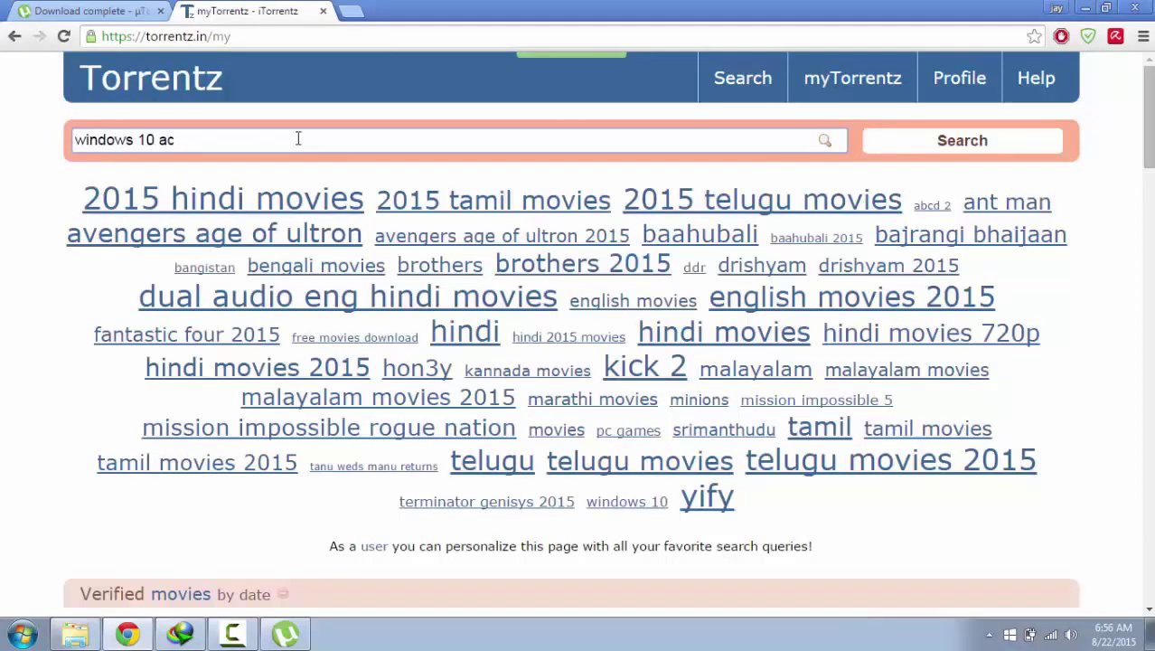
{"action": "type", "text": "tivat"}
{"action": "type", "text": "or"}
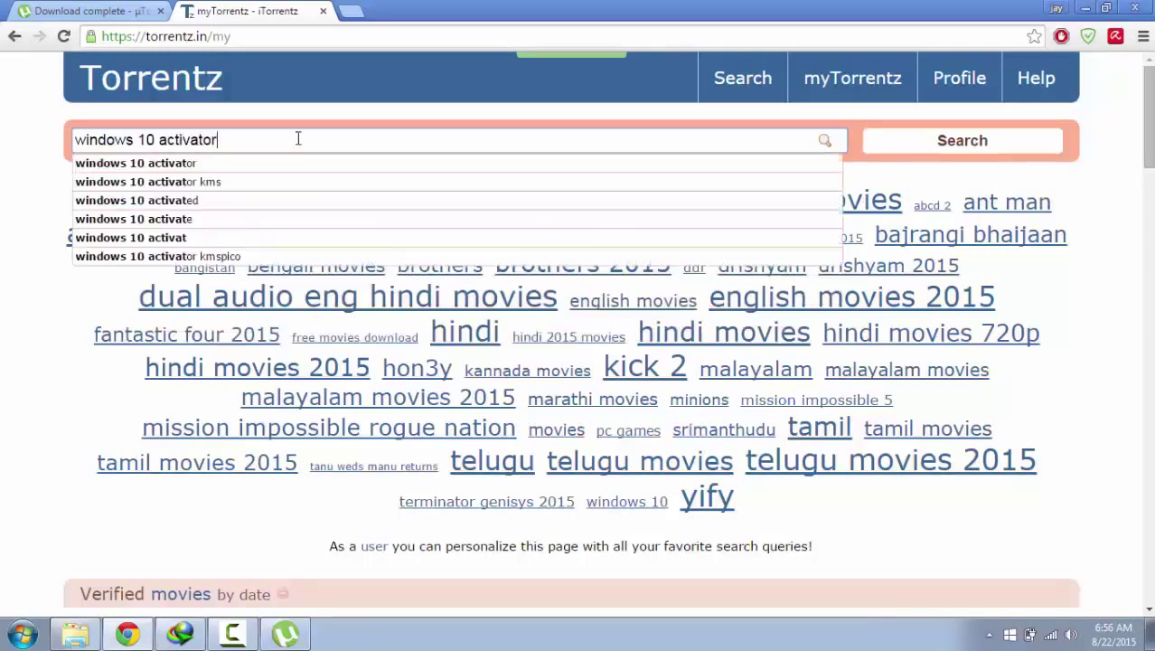
{"action": "key", "text": "Return"}
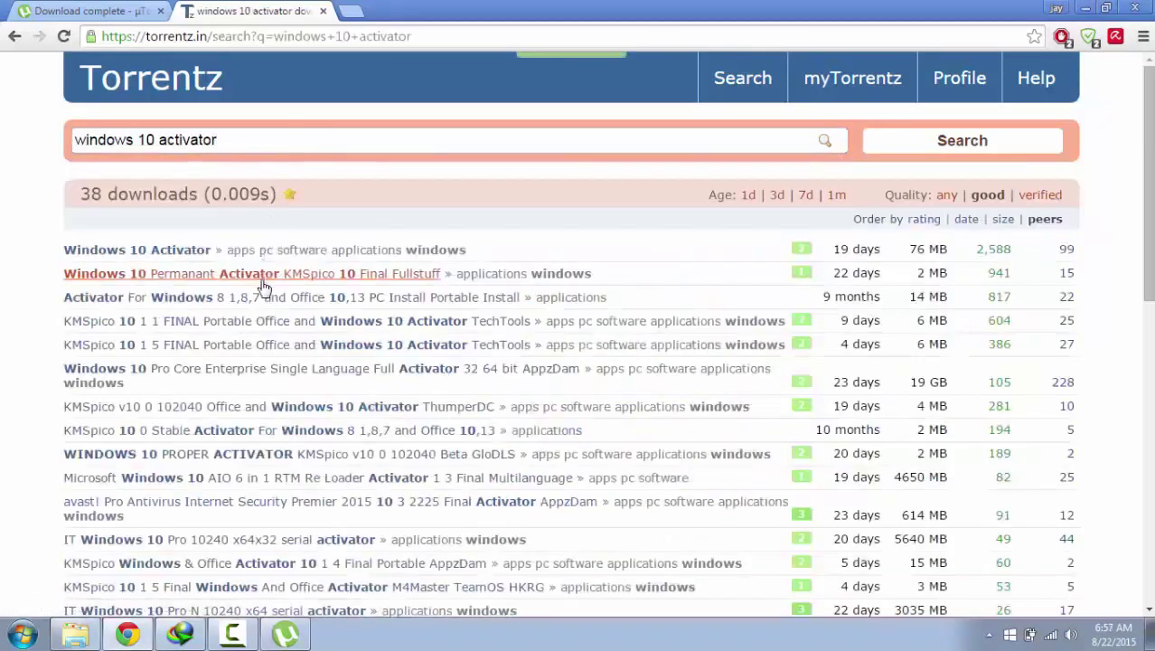
- Sort the Torrentz results by peers and open the KMSpico 10.1.5 FINAL + Portable page
{"action": "left_click", "coordinate": [924, 221]}
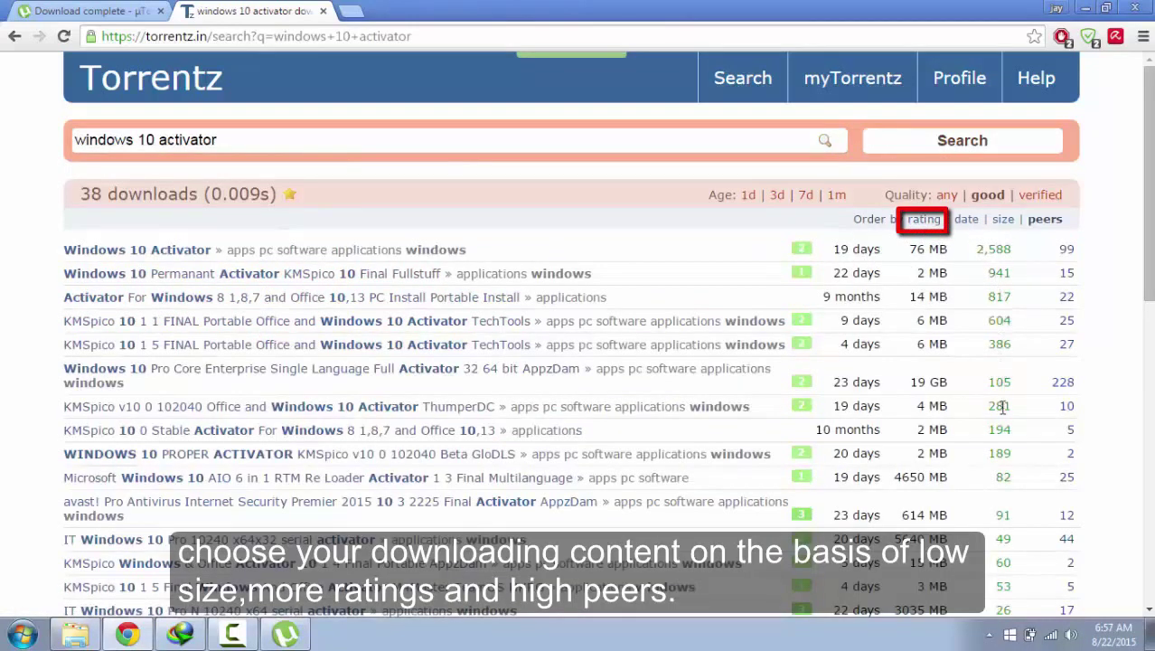
{"action": "left_click", "coordinate": [1047, 220]}
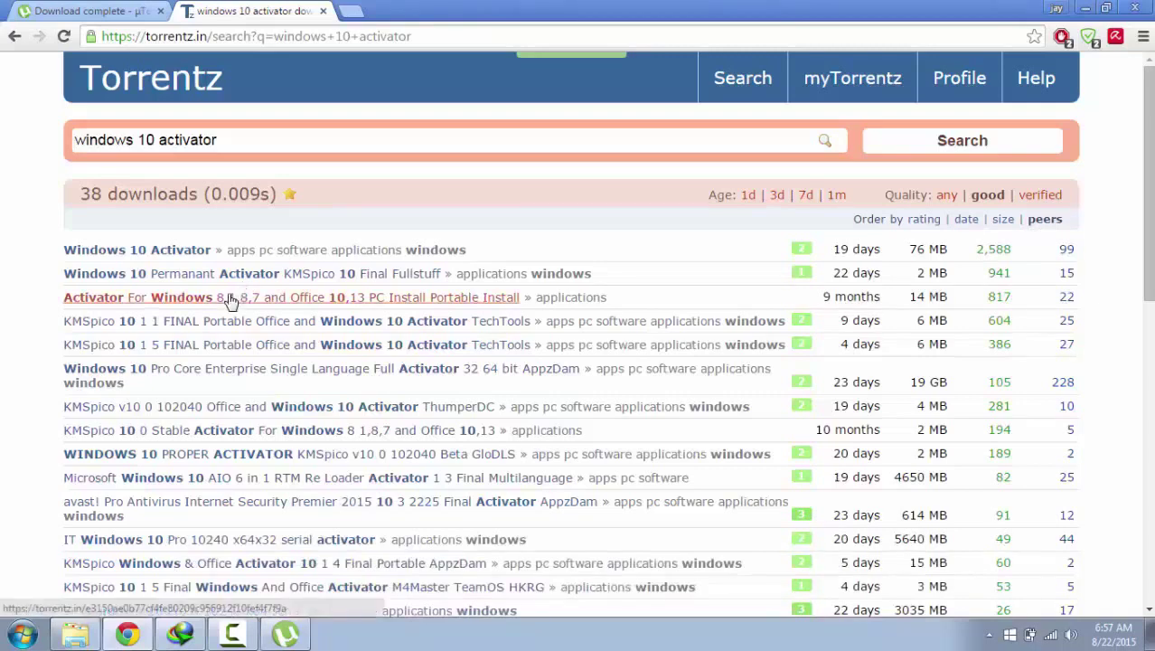
{"action": "left_click", "coordinate": [408, 344]}
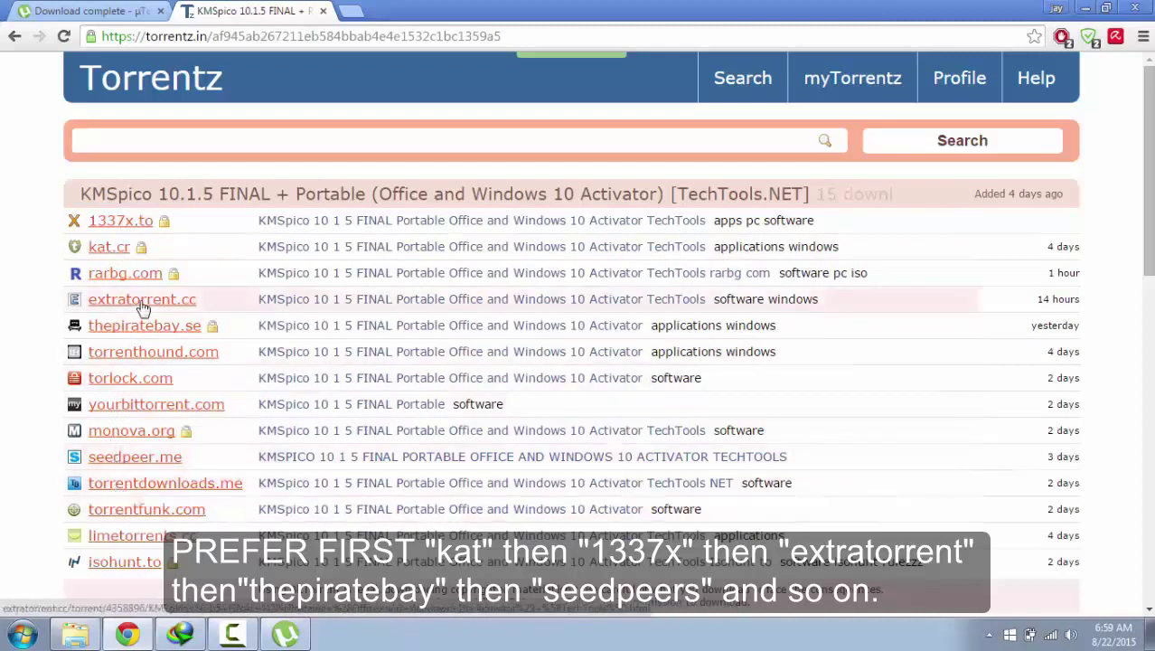
- Open the KMSpico listing on kat.cr and scroll through it
{"action": "left_click", "coordinate": [128, 247]}
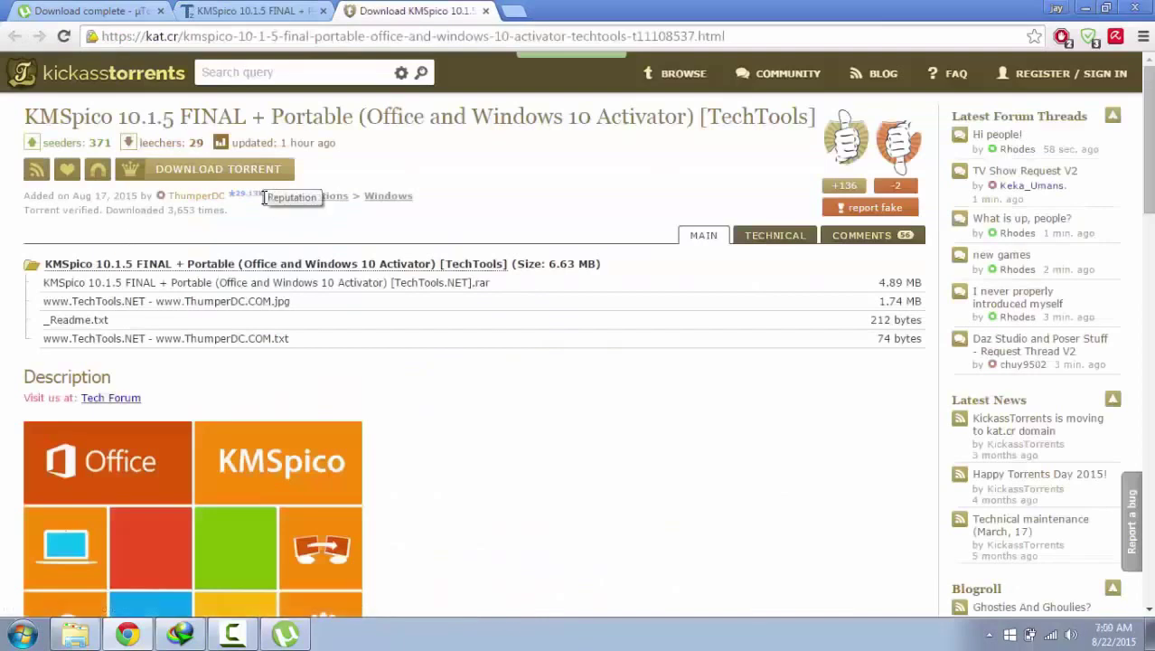
{"action": "scroll", "coordinate": [264, 198], "scroll_direction": "down", "scroll_amount": 1}
{"action": "scroll", "coordinate": [264, 198], "scroll_direction": "down", "scroll_amount": 1}
{"action": "scroll", "coordinate": [264, 197], "scroll_direction": "down", "scroll_amount": 5}
{"action": "scroll", "coordinate": [264, 198], "scroll_direction": "down", "scroll_amount": 6}
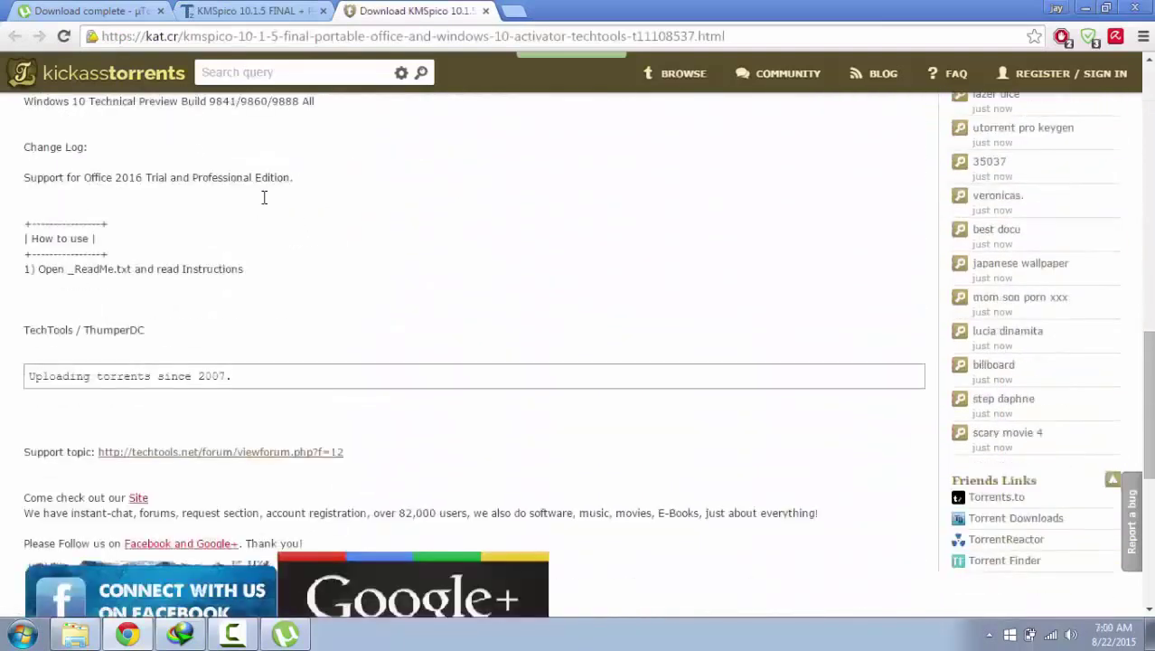
{"action": "scroll", "coordinate": [264, 198], "scroll_direction": "down", "scroll_amount": 3}
{"action": "scroll", "coordinate": [264, 198], "scroll_direction": "up", "scroll_amount": 1}
{"action": "scroll", "coordinate": [263, 198], "scroll_direction": "up", "scroll_amount": 4}
{"action": "scroll", "coordinate": [263, 198], "scroll_direction": "up", "scroll_amount": 5}
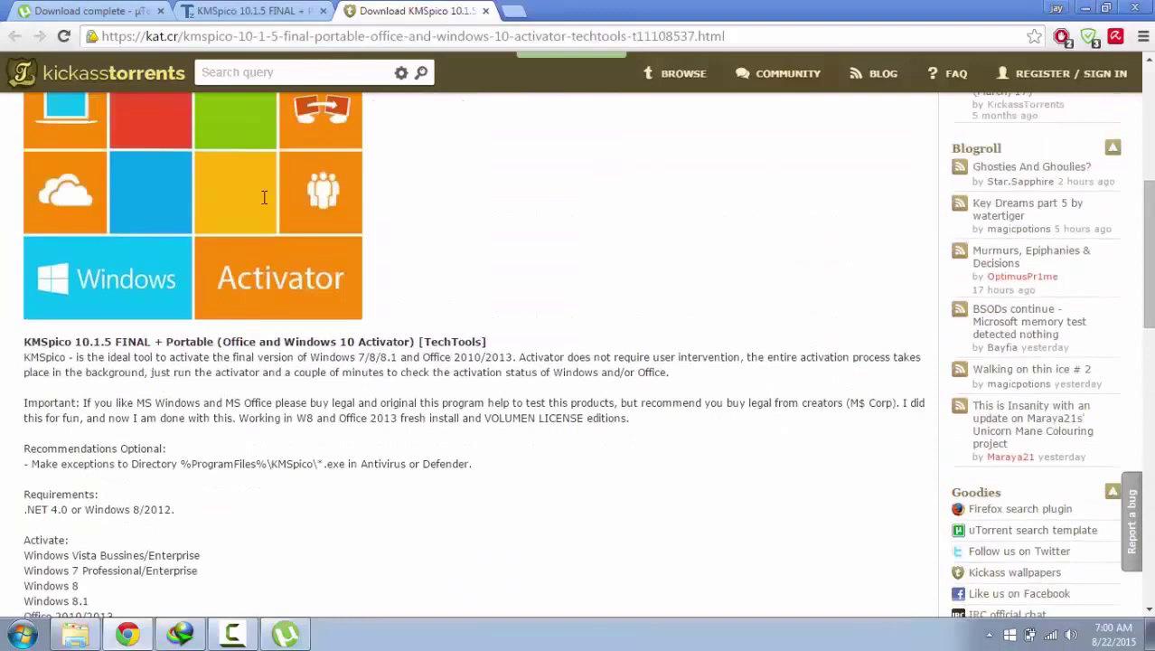
{"action": "scroll", "coordinate": [264, 198], "scroll_direction": "up", "scroll_amount": 5}
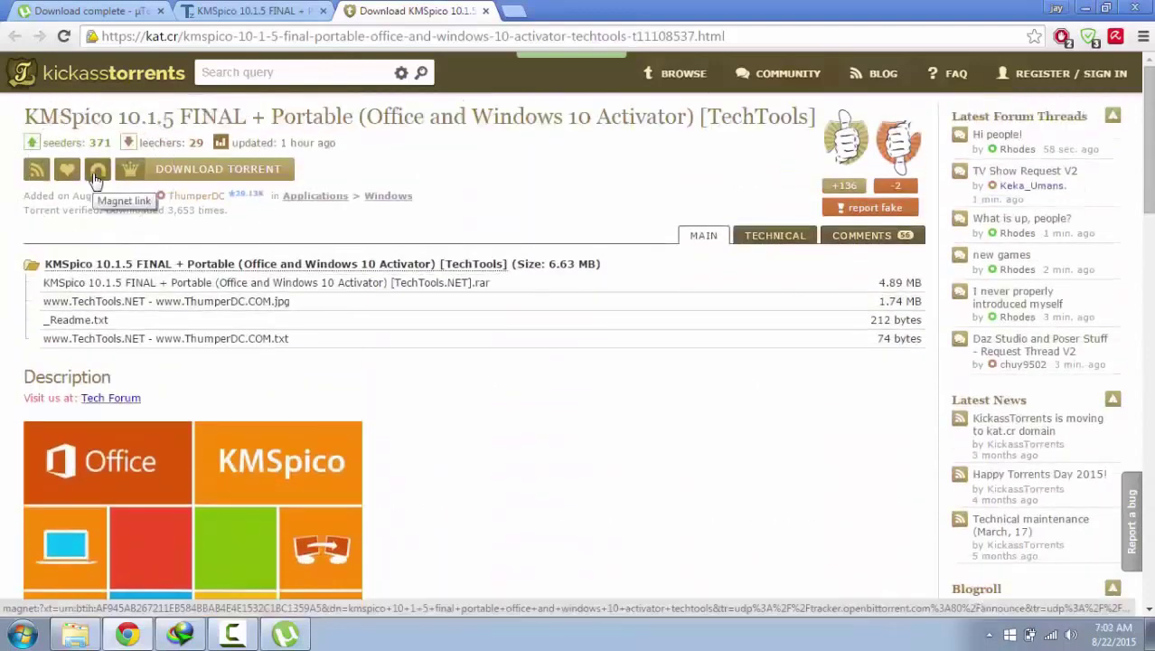
- Save the verified KMSpico torrent file to Downloads and open it
{"action": "right_click", "coordinate": [96, 176]}
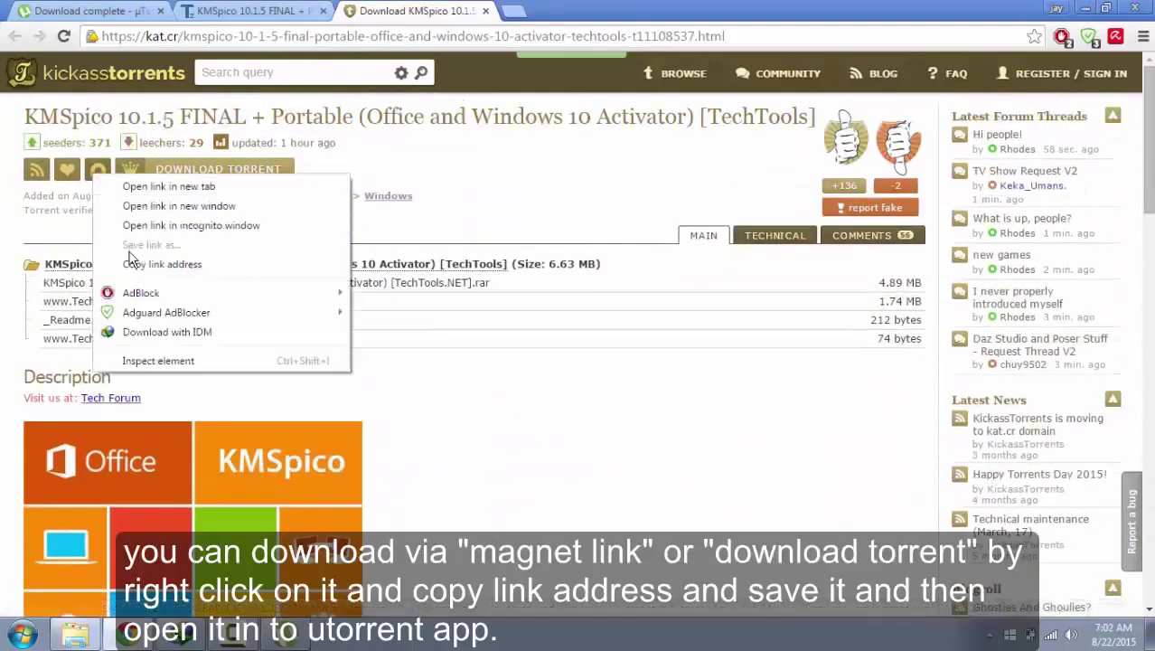
{"action": "left_click", "coordinate": [452, 201]}
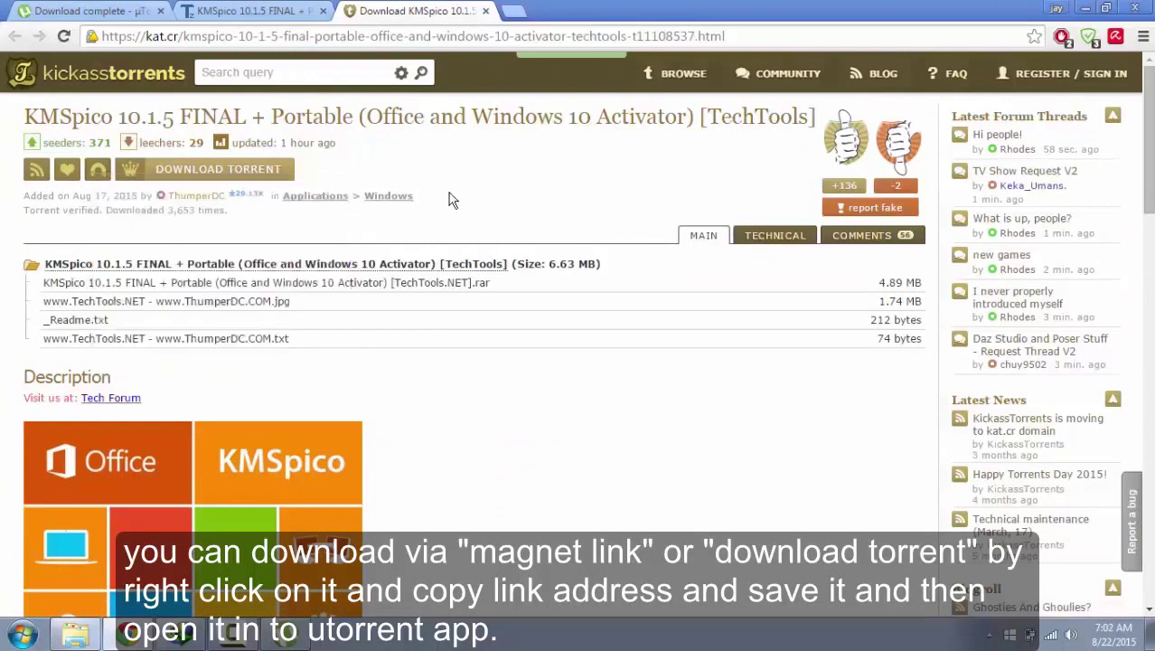
{"action": "left_click", "coordinate": [241, 170]}
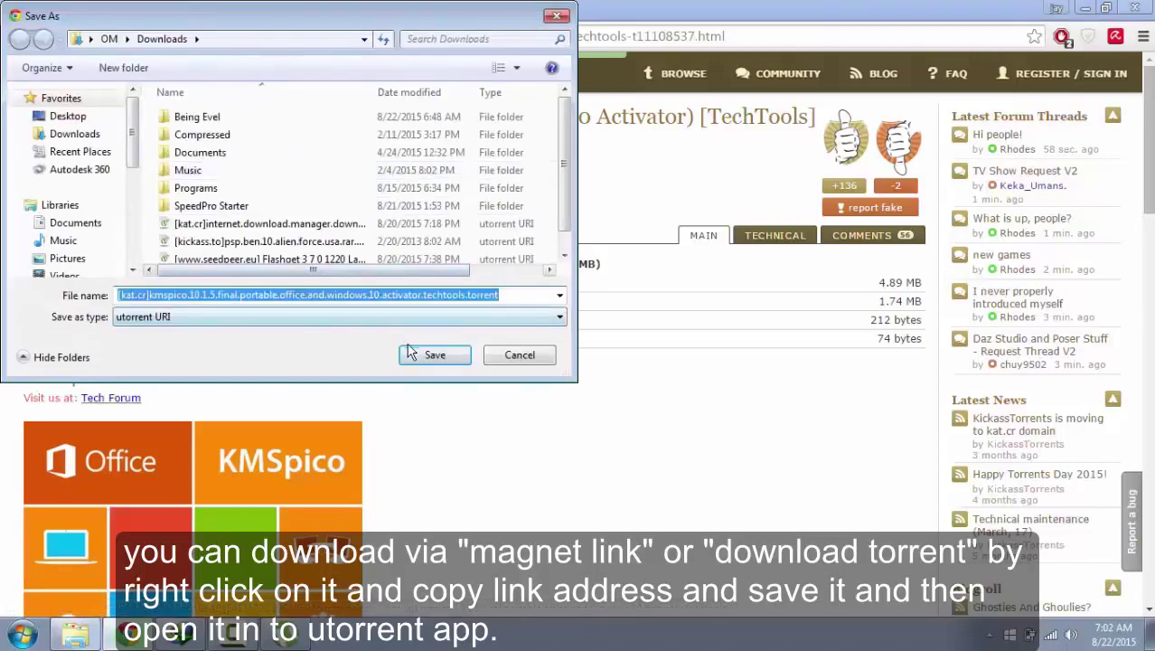
{"action": "left_click", "coordinate": [413, 355]}
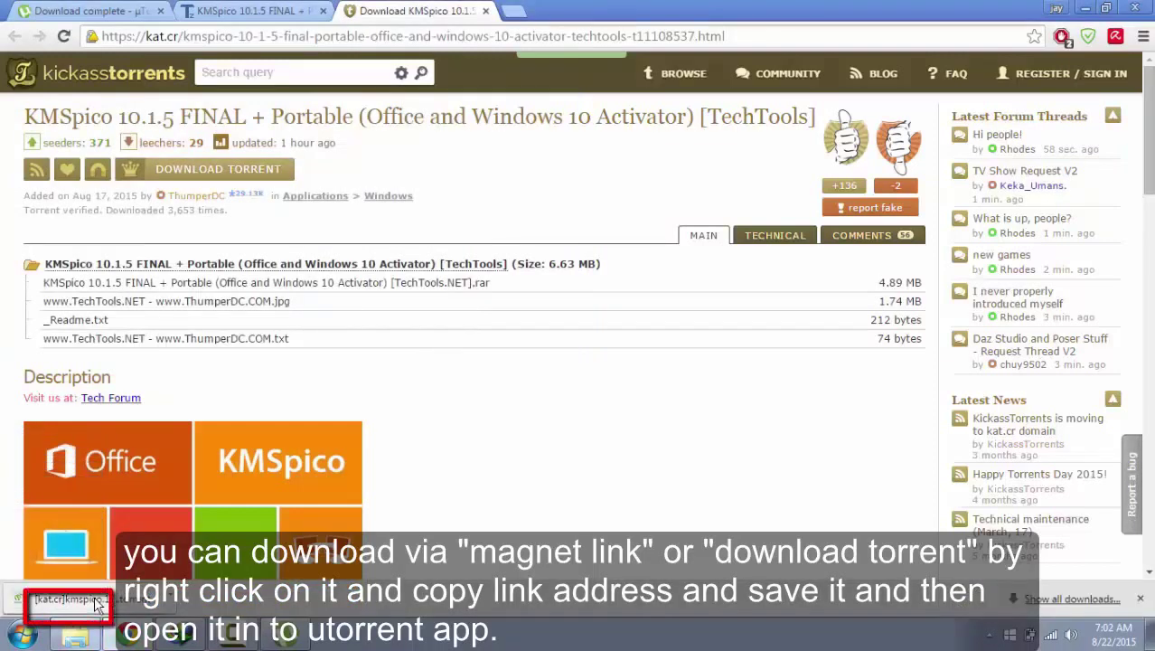
{"action": "left_click", "coordinate": [95, 600]}
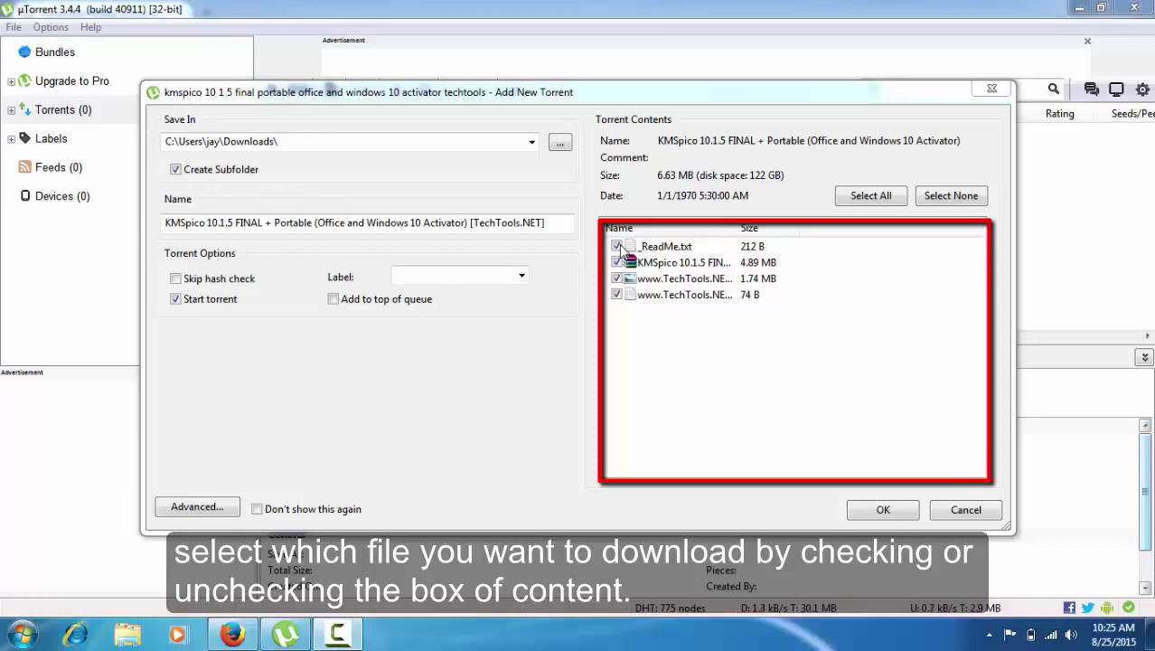
- Untick _ReadMe.txt and other files, then re-select all four files (6.63 MB)
{"action": "left_click", "coordinate": [618, 246]}
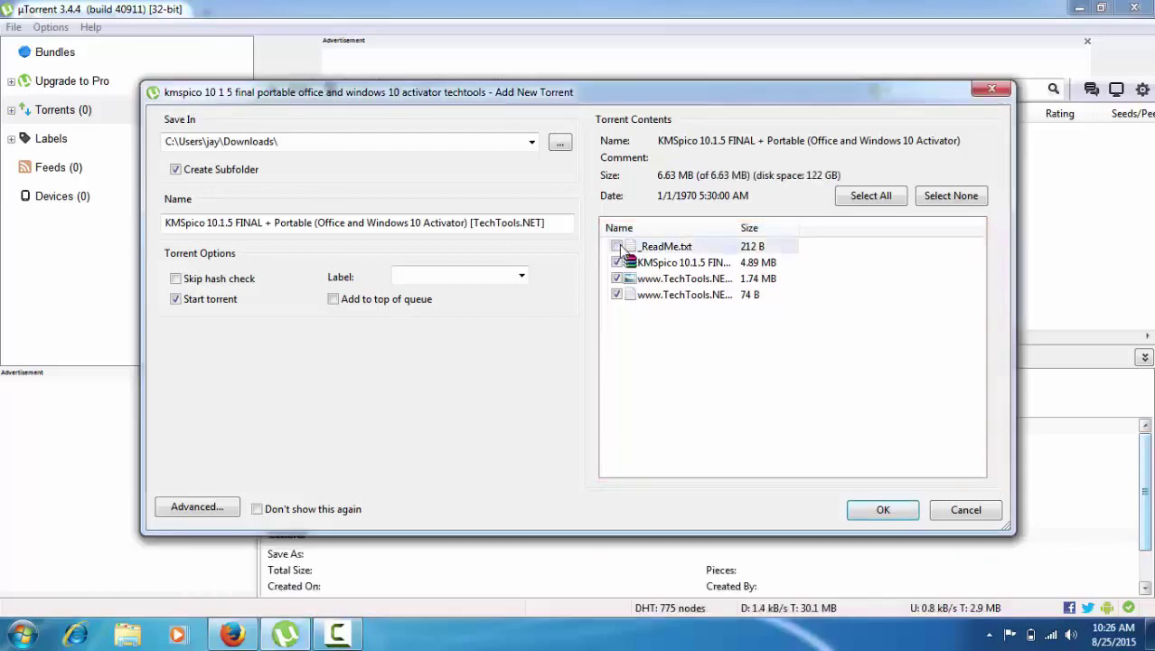
{"action": "left_click", "coordinate": [617, 279]}
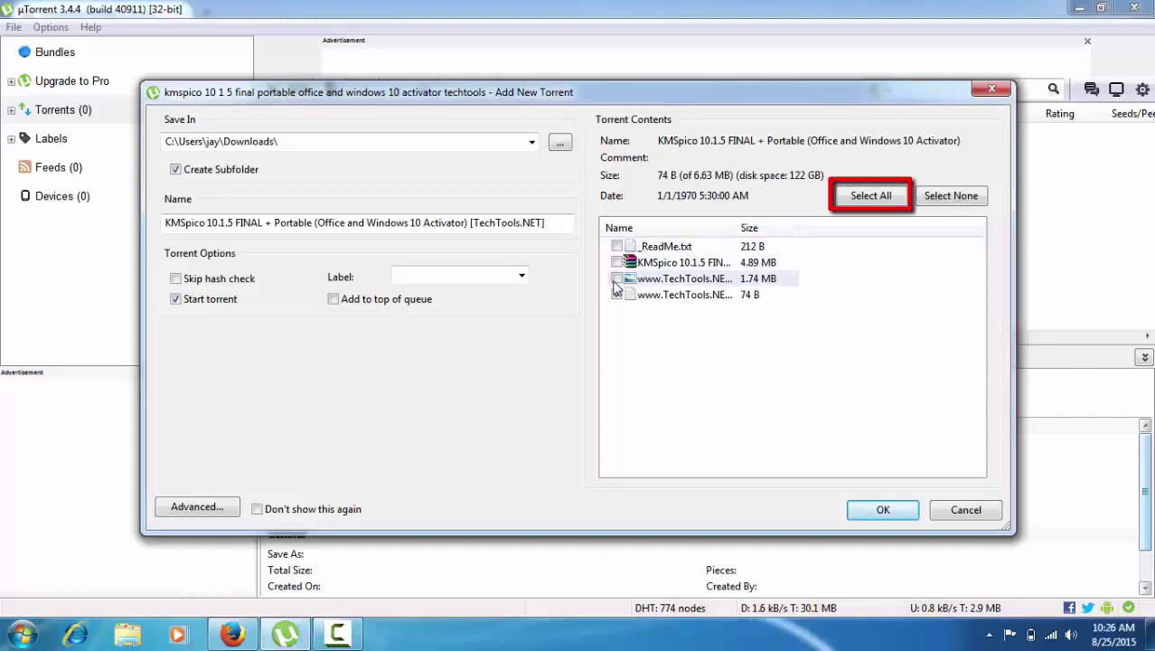
{"action": "left_click", "coordinate": [860, 201]}
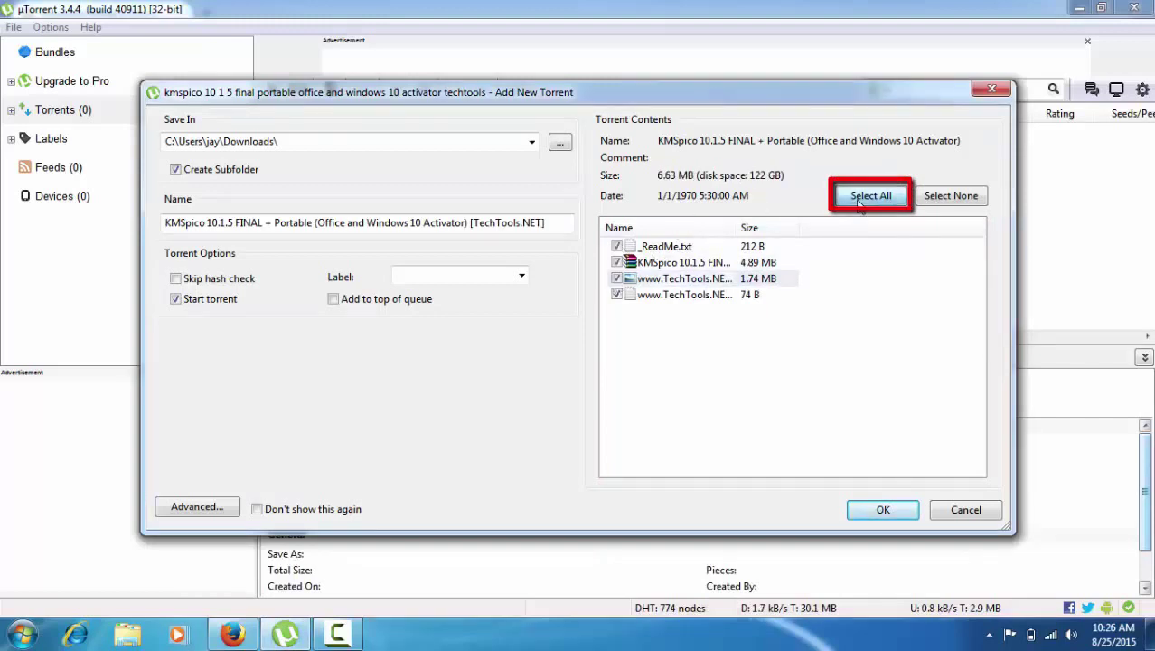
- Start the KMSpico torrent and, once seeding, open its containing folder past the upgrade warning
{"action": "left_click", "coordinate": [876, 522]}
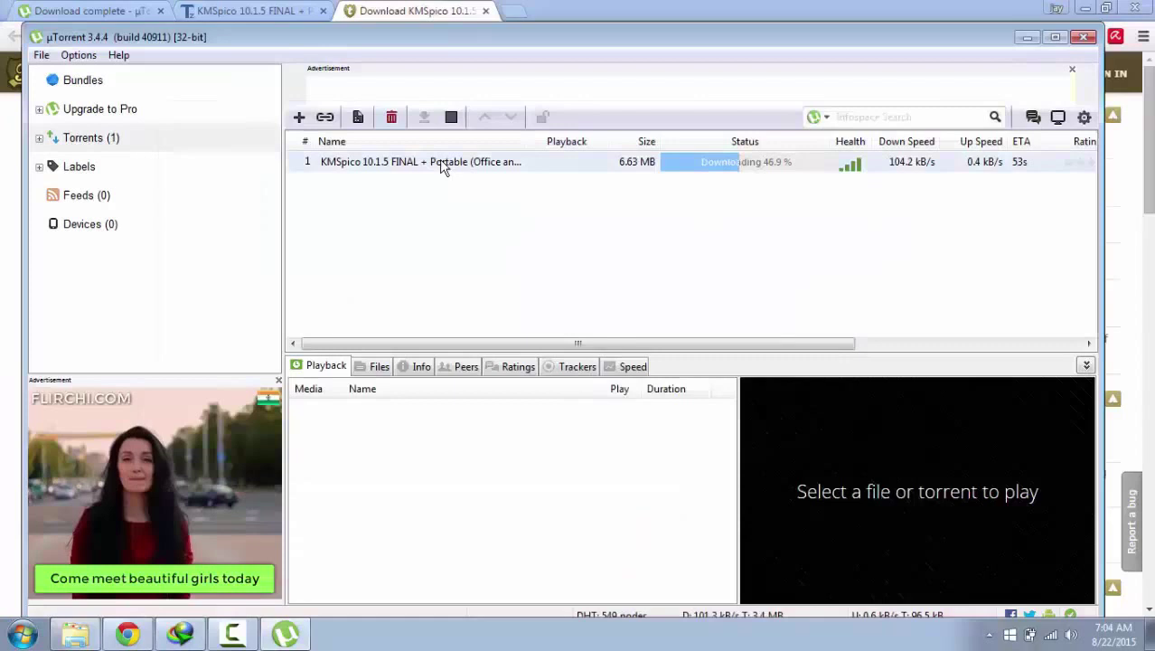
{"action": "right_click", "coordinate": [443, 165]}
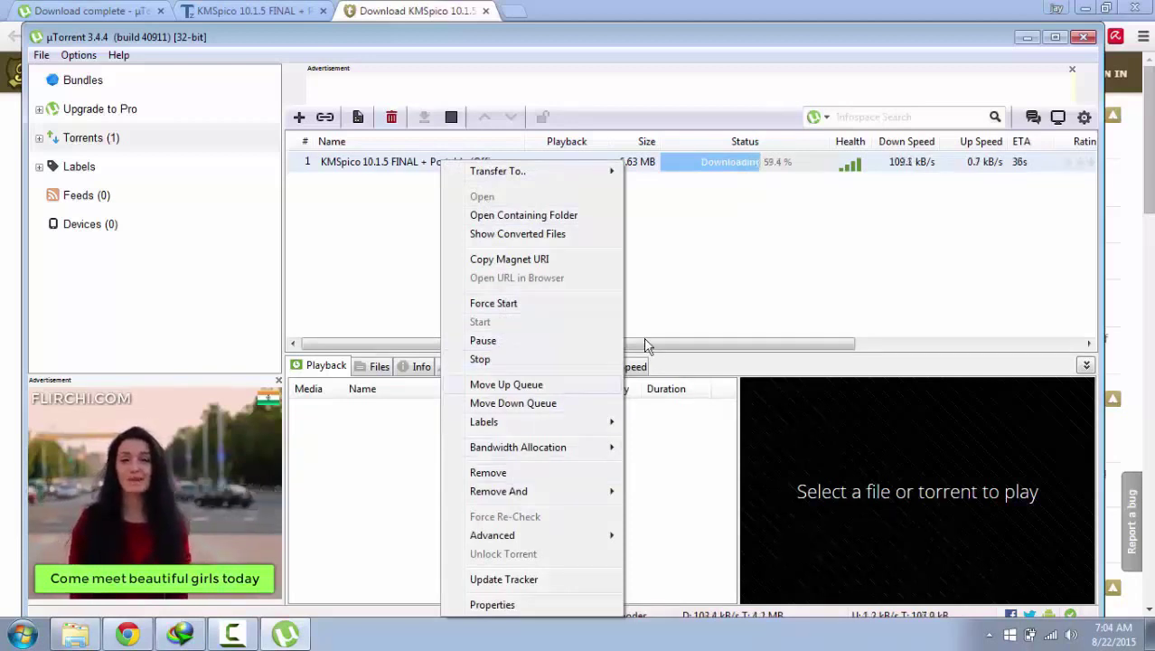
{"action": "left_click", "coordinate": [620, 179]}
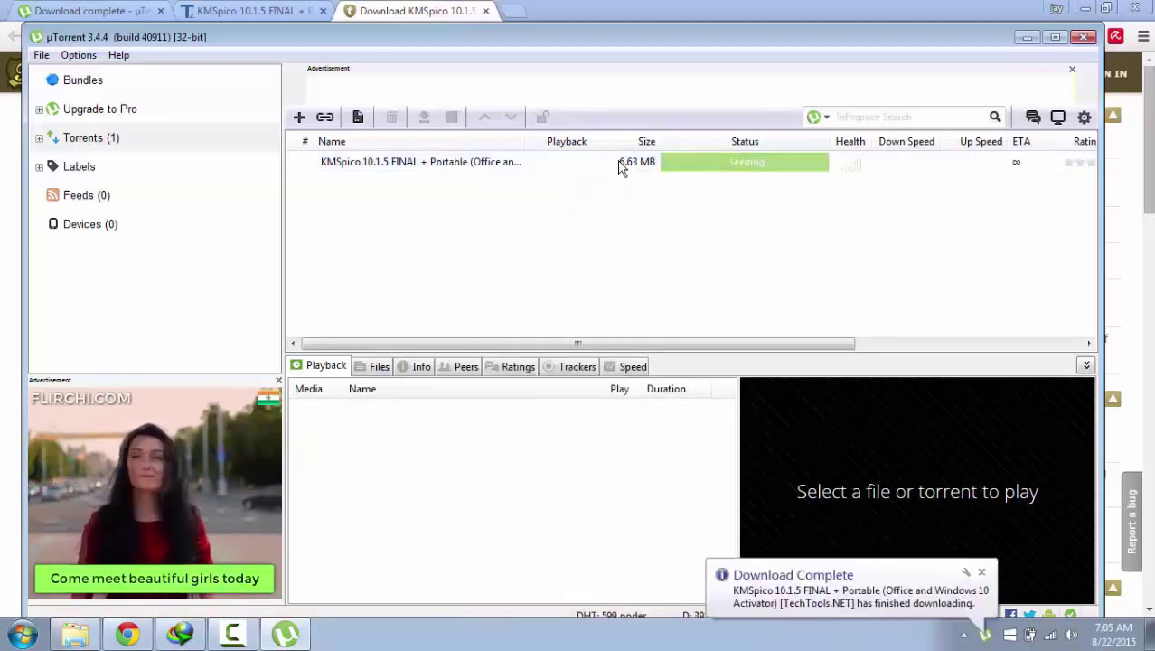
{"action": "right_click", "coordinate": [619, 166]}
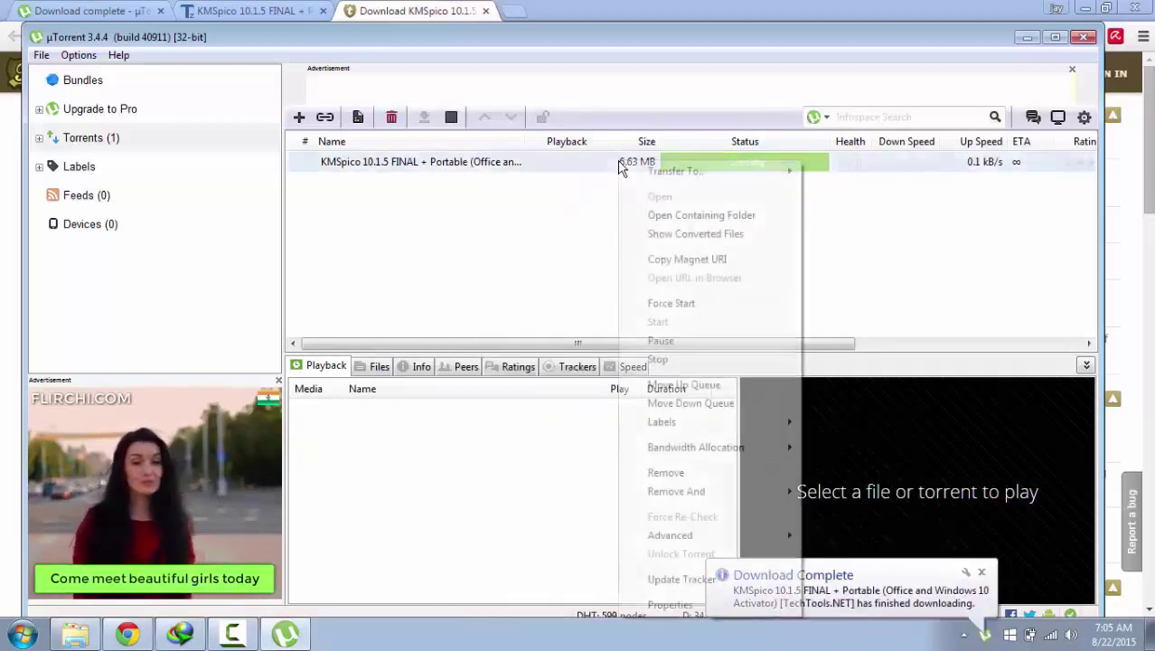
{"action": "left_click", "coordinate": [691, 216]}
{"action": "left_click", "coordinate": [521, 376]}
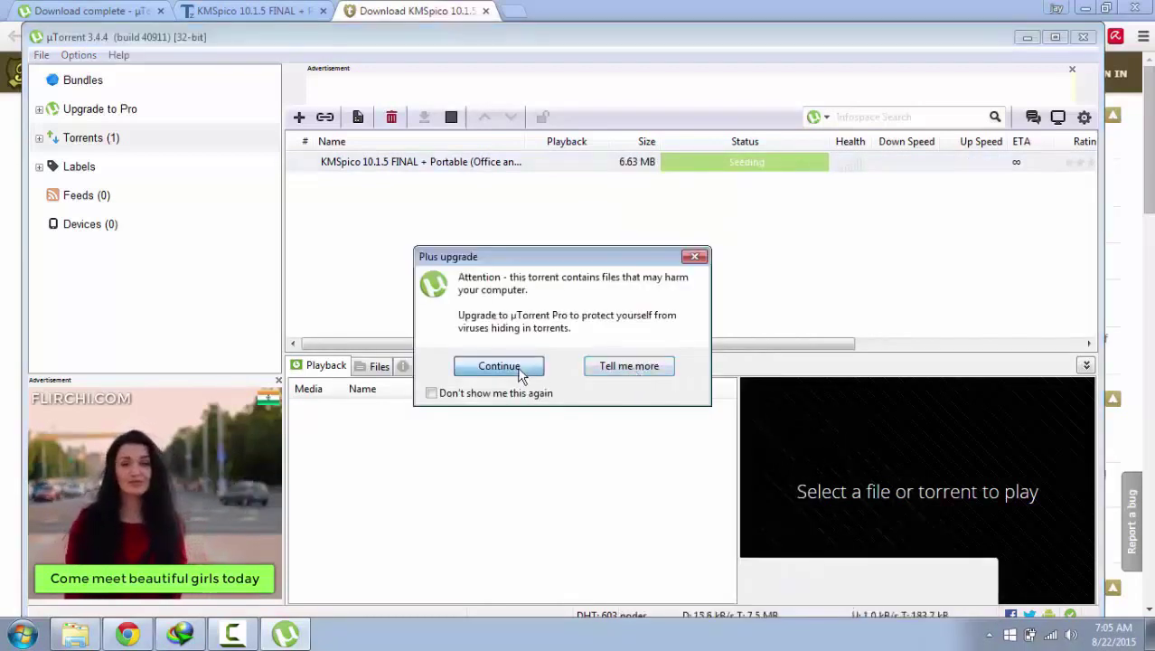